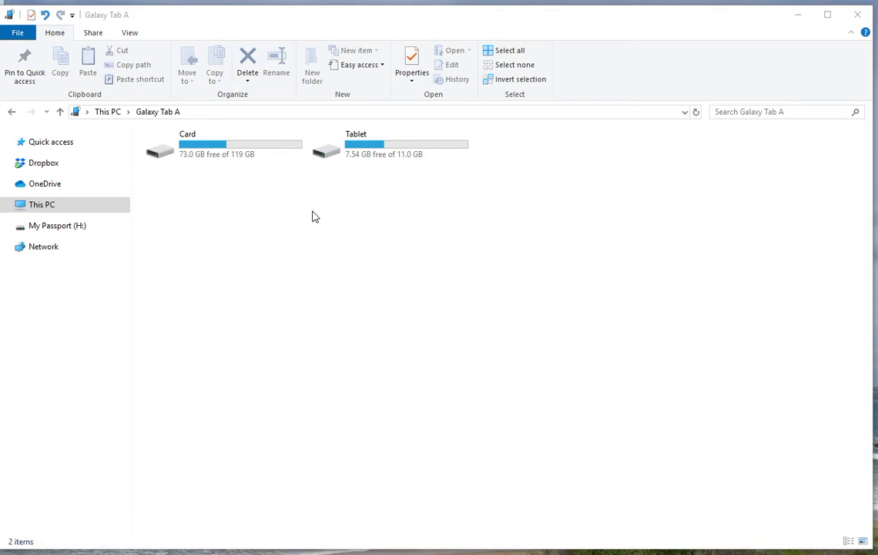
Step: Expand This PC in the navigation tree and select the Galaxy Tab A's Card drive
left_click(7, 204)
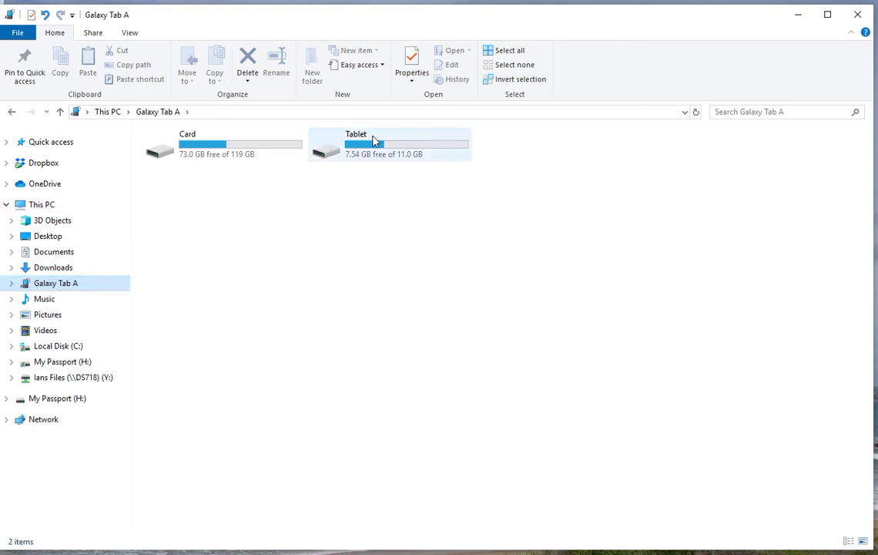
left_click(203, 148)
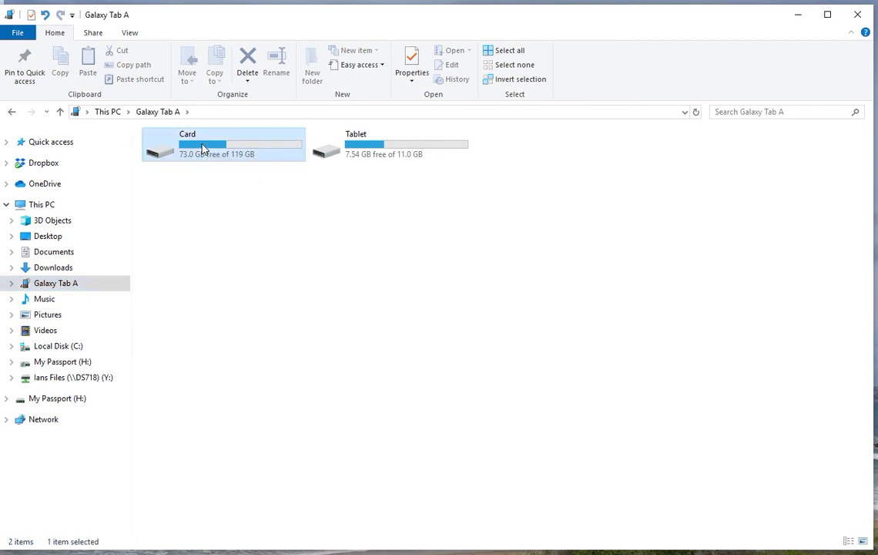
double_click(203, 148)
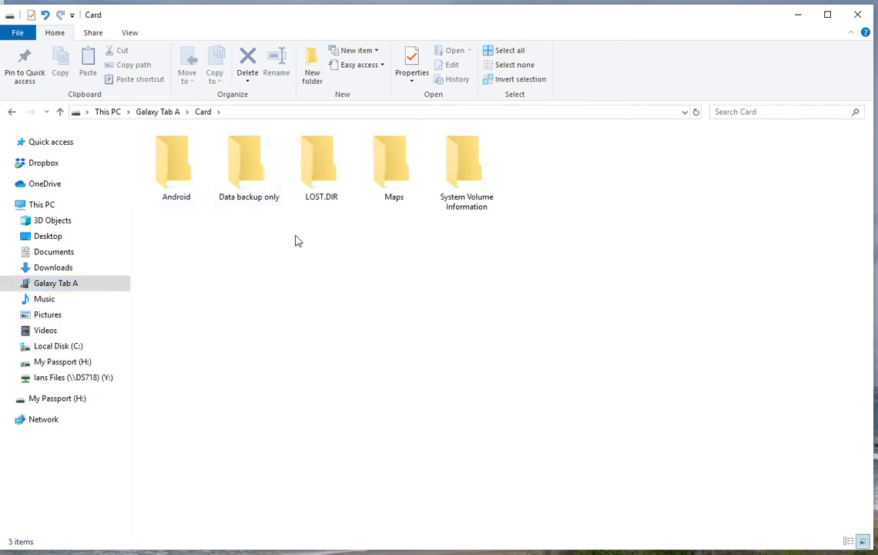
double_click(387, 158)
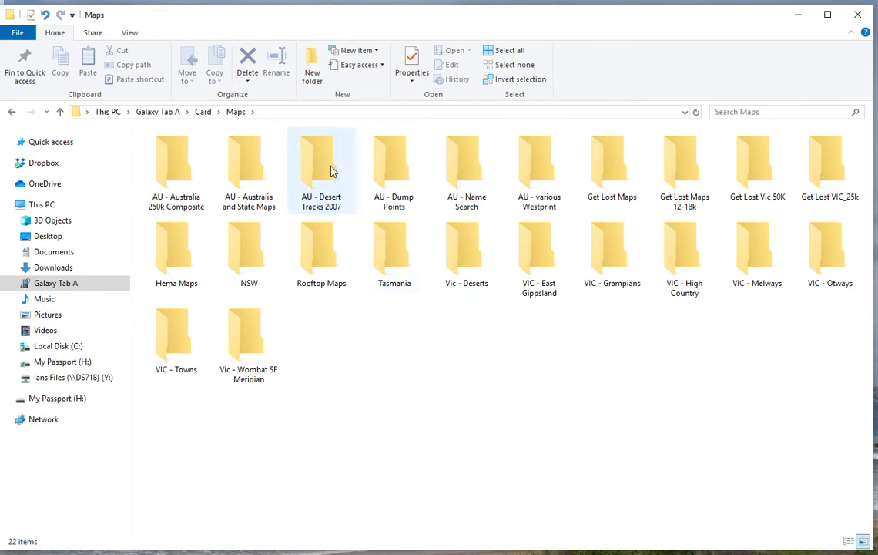
left_click(161, 113)
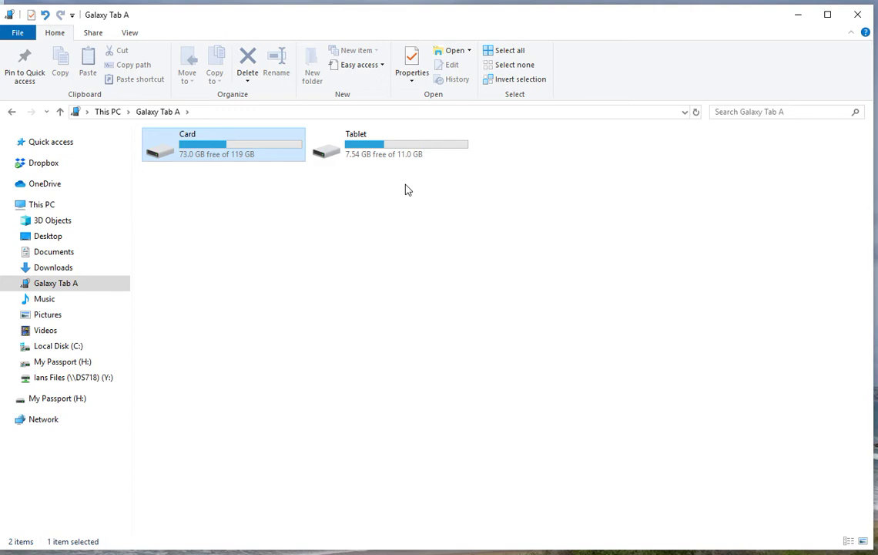
left_click(381, 148)
double_click(382, 147)
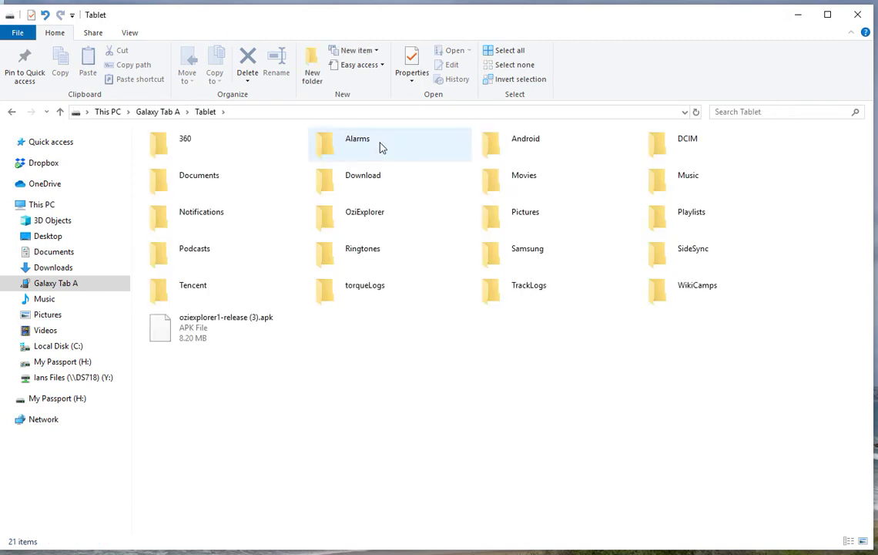
double_click(359, 222)
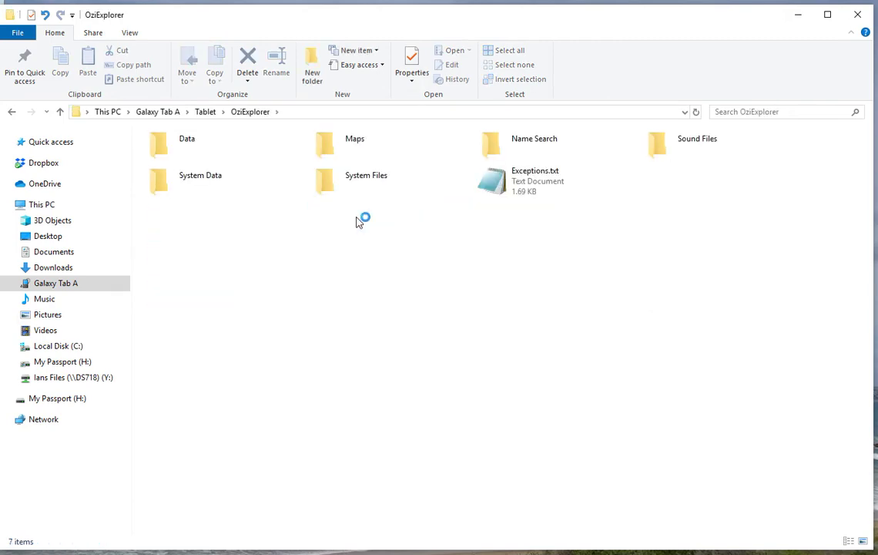
double_click(168, 146)
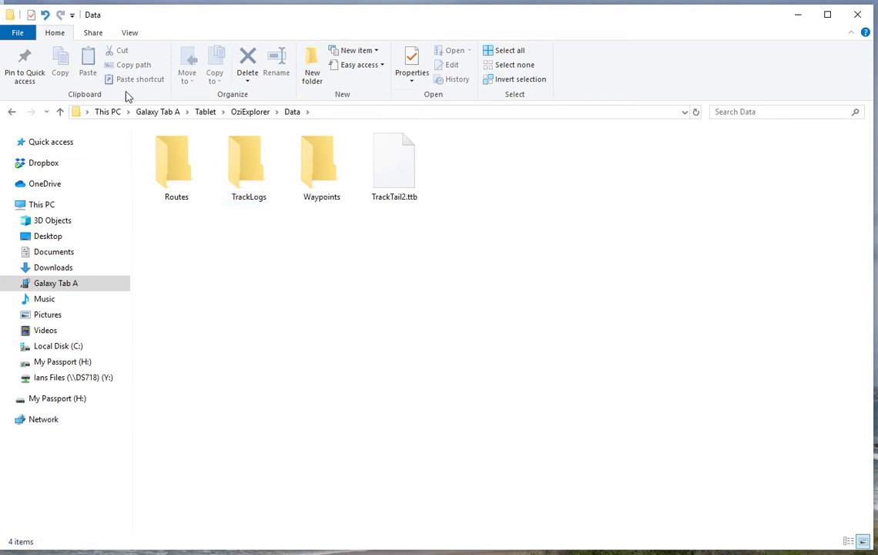
left_click(160, 113)
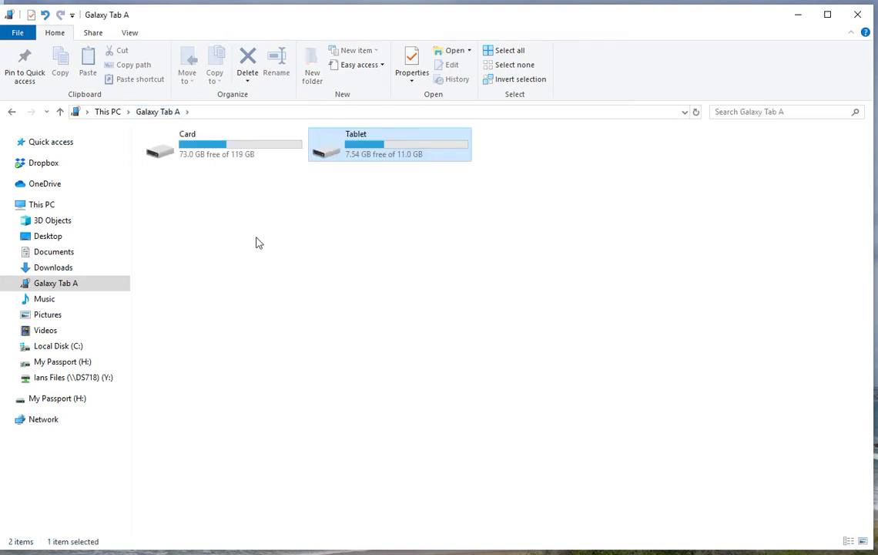
left_click(217, 139)
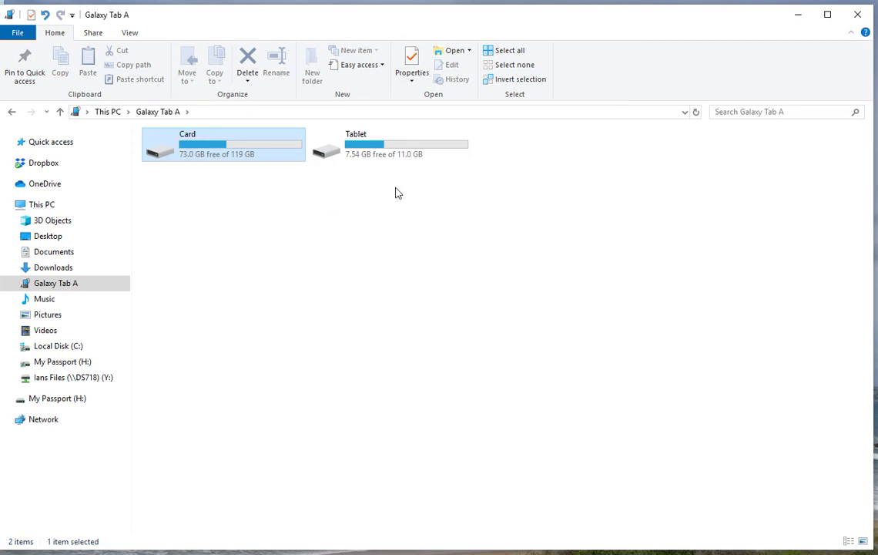
left_click(405, 156)
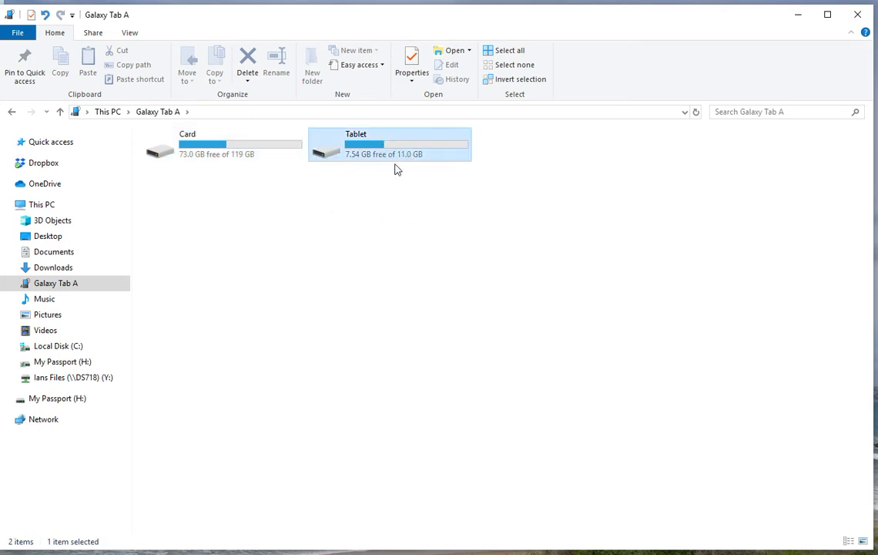
mouse_move(238, 148)
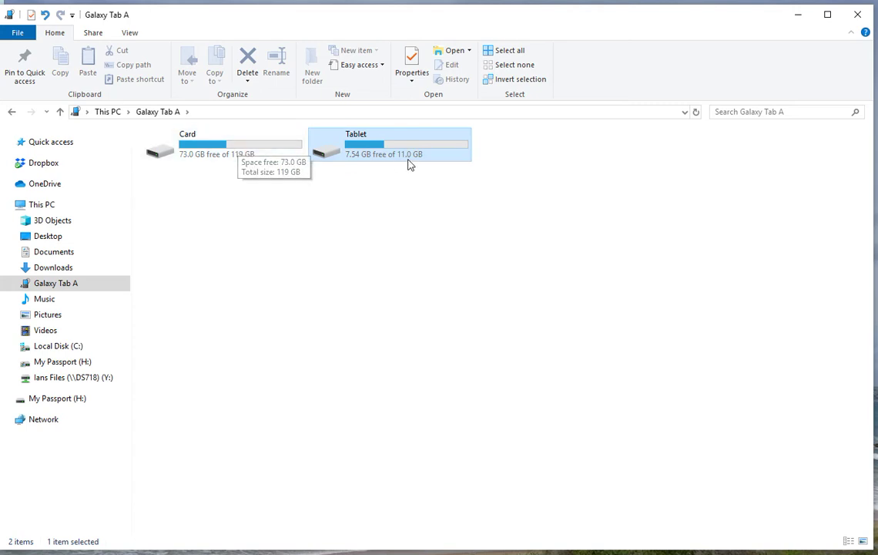
left_click(202, 151)
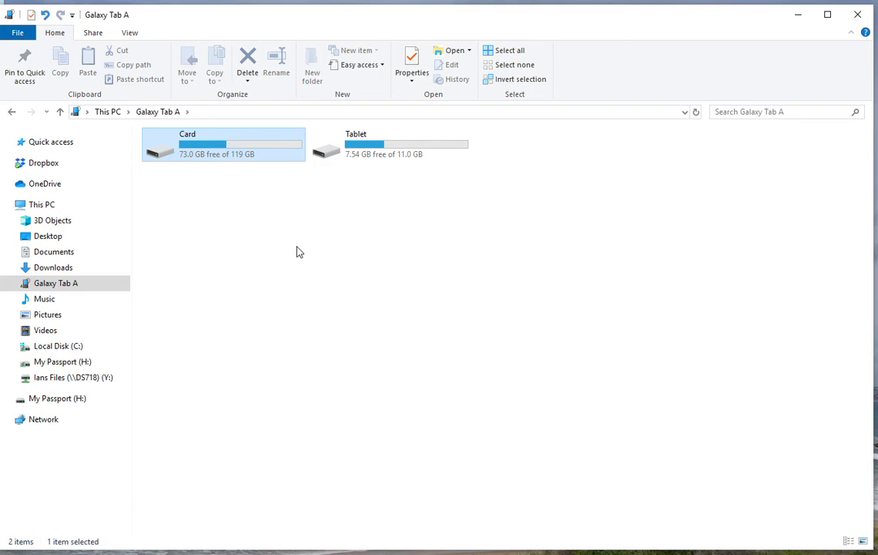
double_click(390, 143)
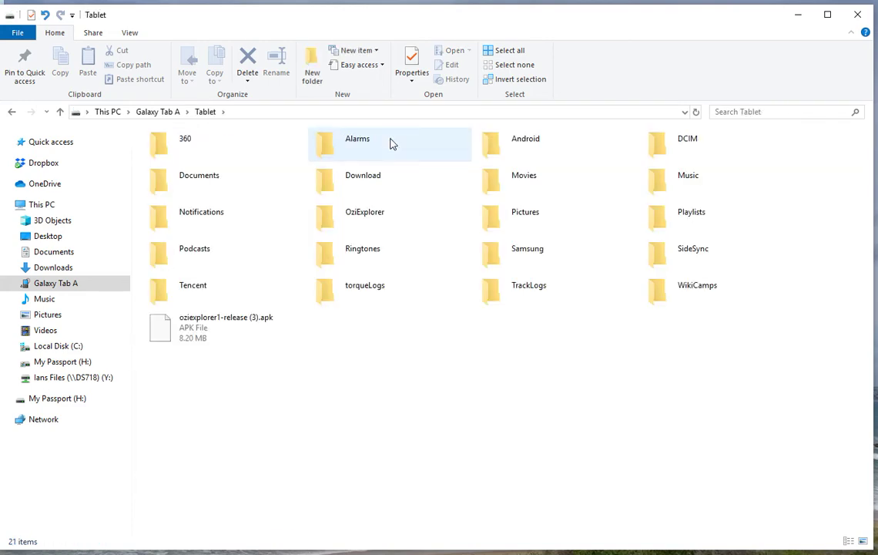
double_click(355, 221)
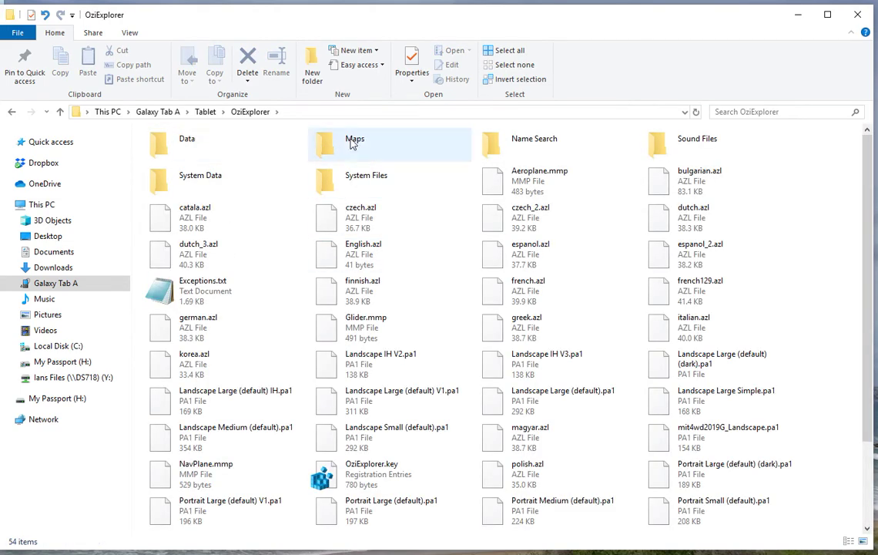
double_click(316, 131)
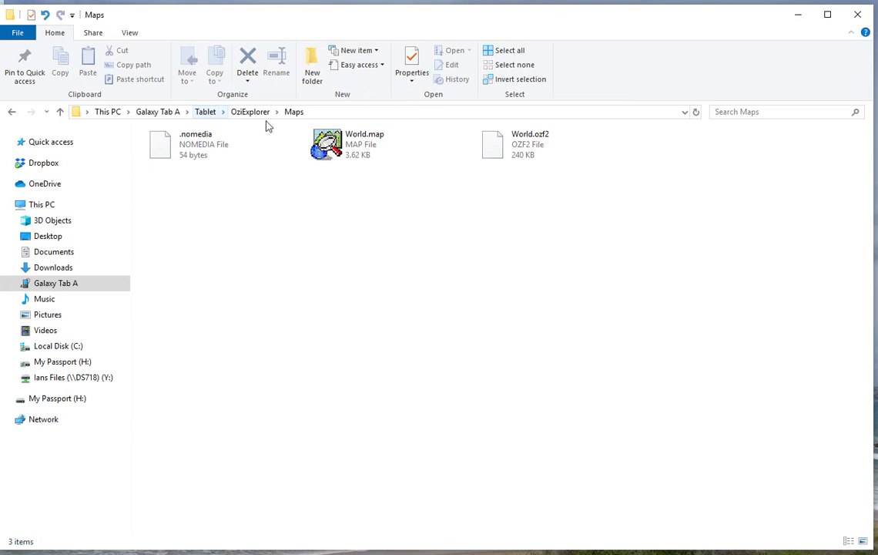
left_click(159, 113)
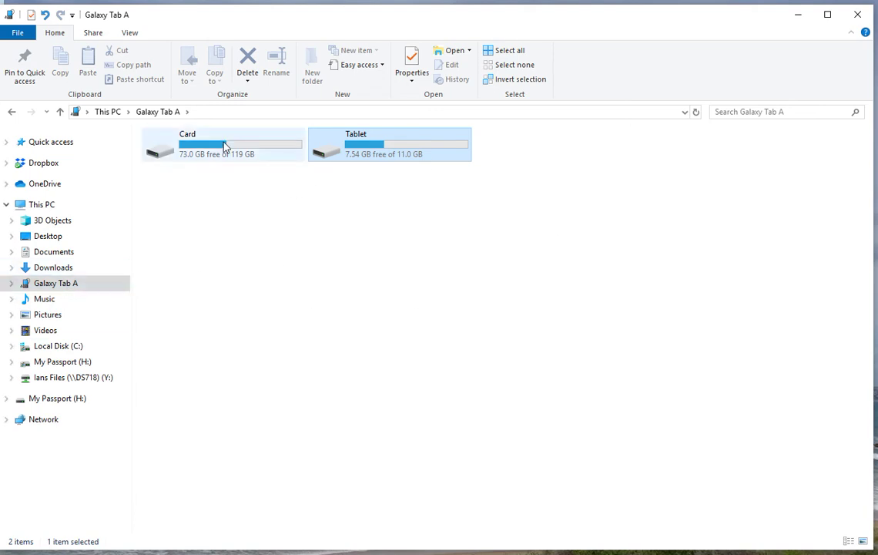
Step: Select the Card drive, then close File Explorer to reveal the mirrored tablet home screen
left_click(260, 144)
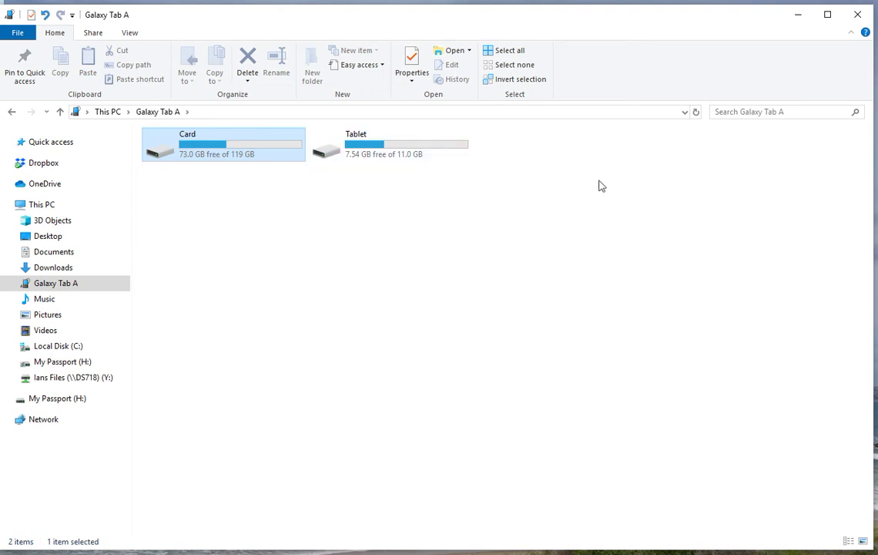
left_click(859, 15)
left_click(505, 222)
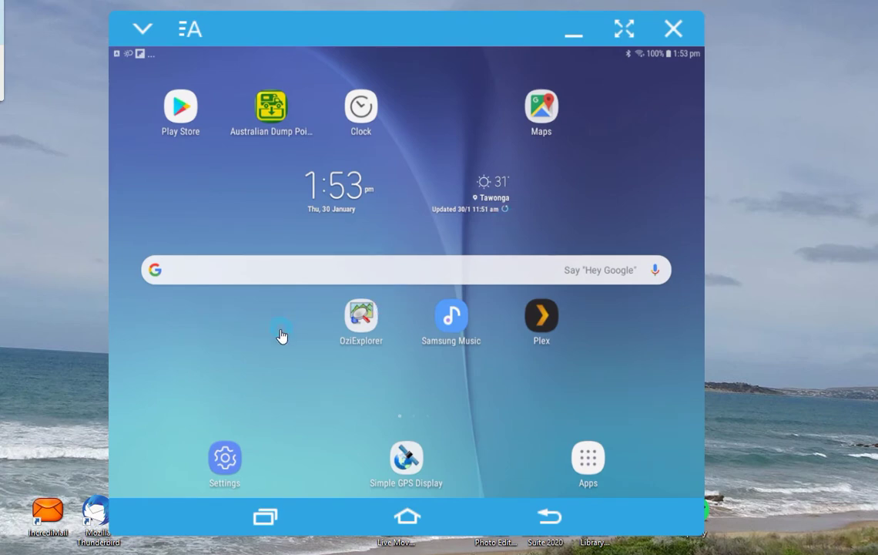
Step: Launch OziExplorer on the tablet so it opens on the Bawbaw topographic map
left_click(362, 315)
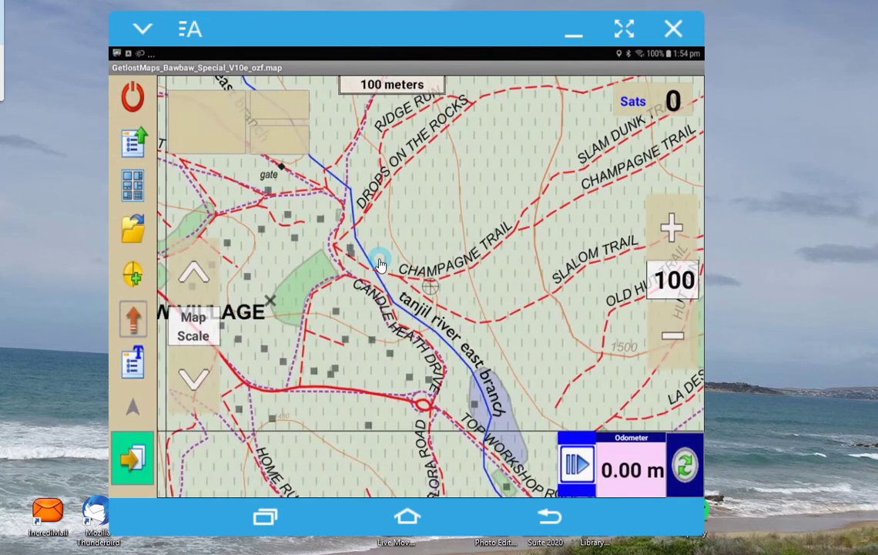
Step: Load World.map from the map file list and zoom out to 75
left_click(131, 232)
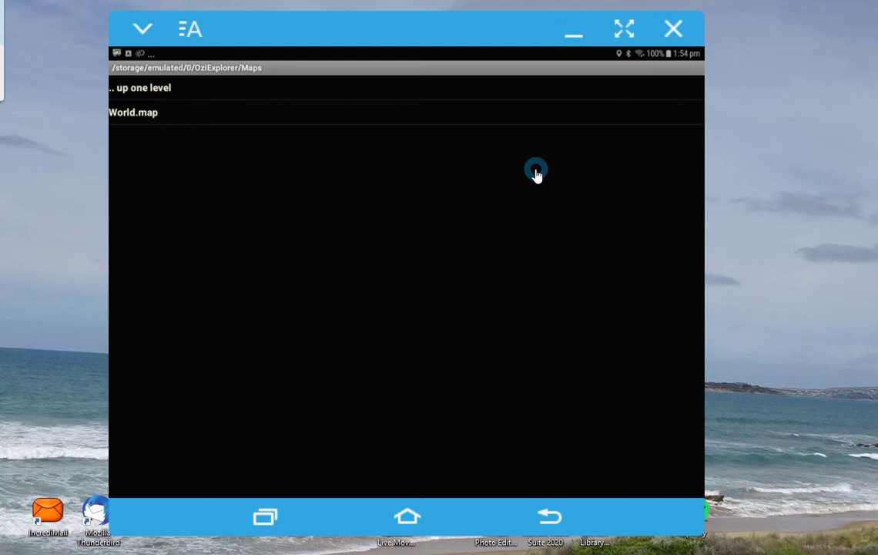
left_click(150, 115)
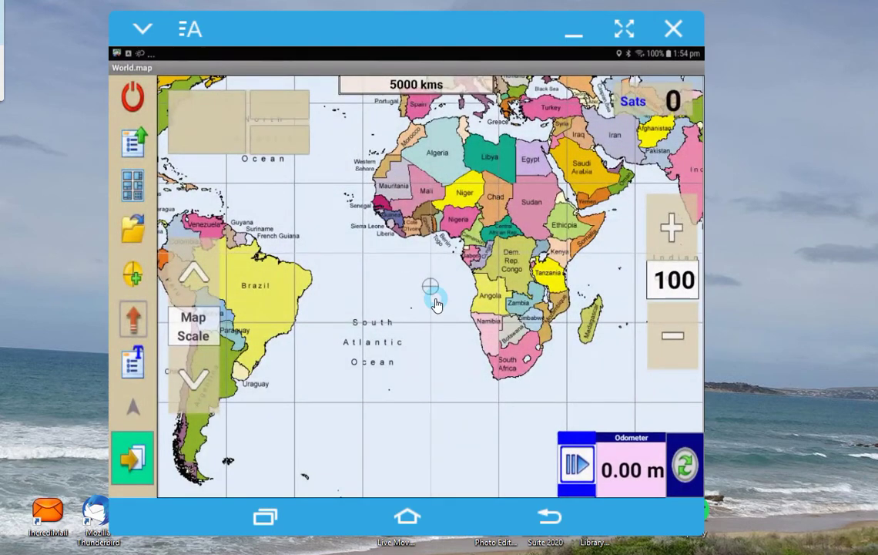
left_click(670, 336)
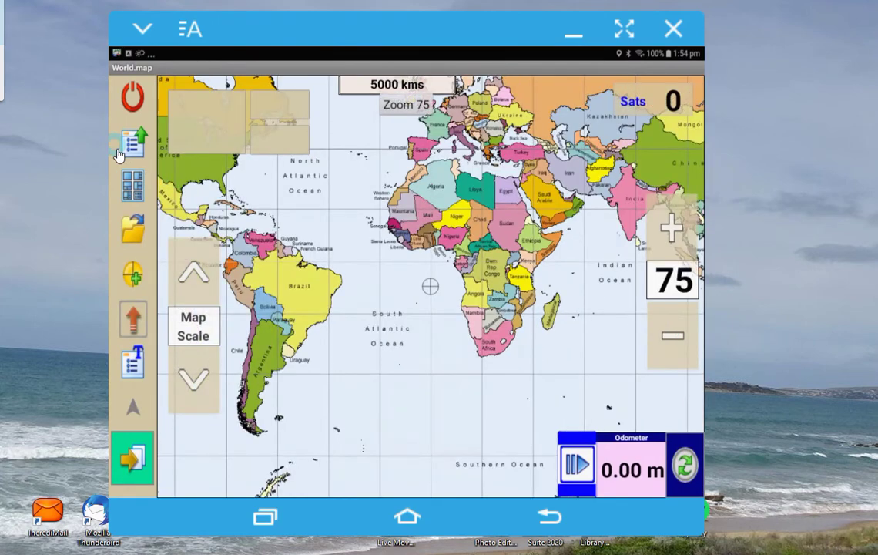
Step: Reopen and dismiss the map file list, then bring up the Main Menu
left_click(136, 230)
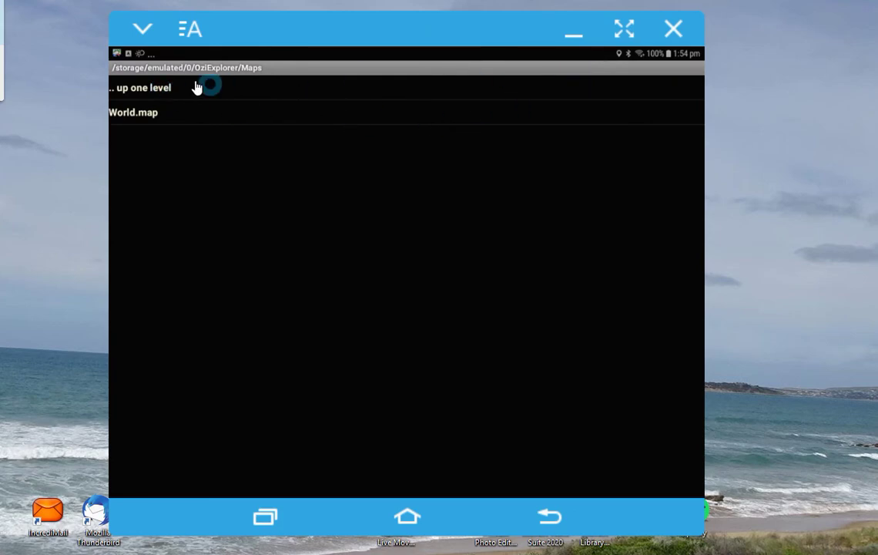
left_click(542, 508)
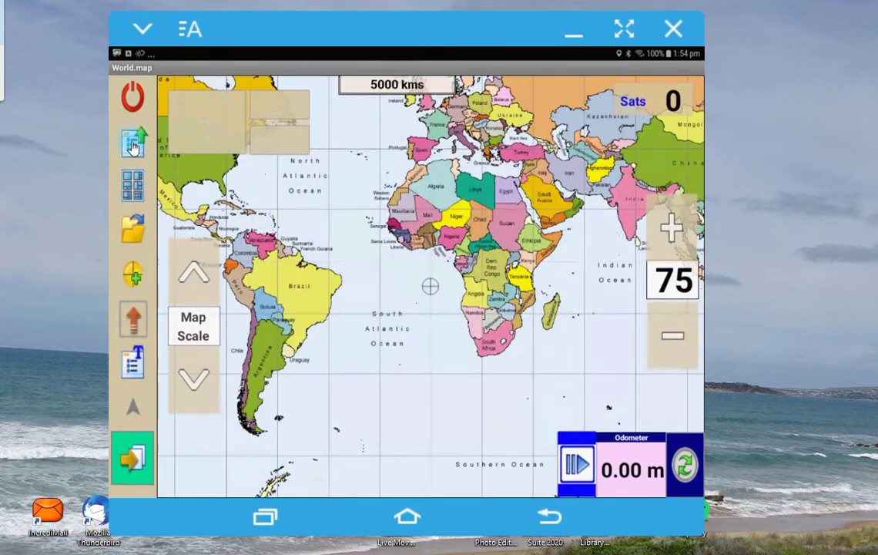
left_click(133, 145)
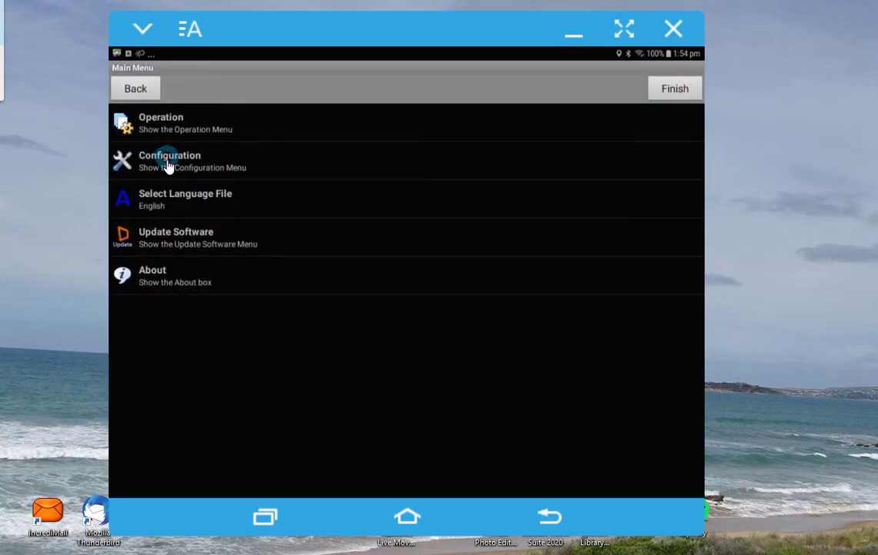
Step: Go to Configuration > General Settings and start choosing a new Map File Path folder
left_click(168, 164)
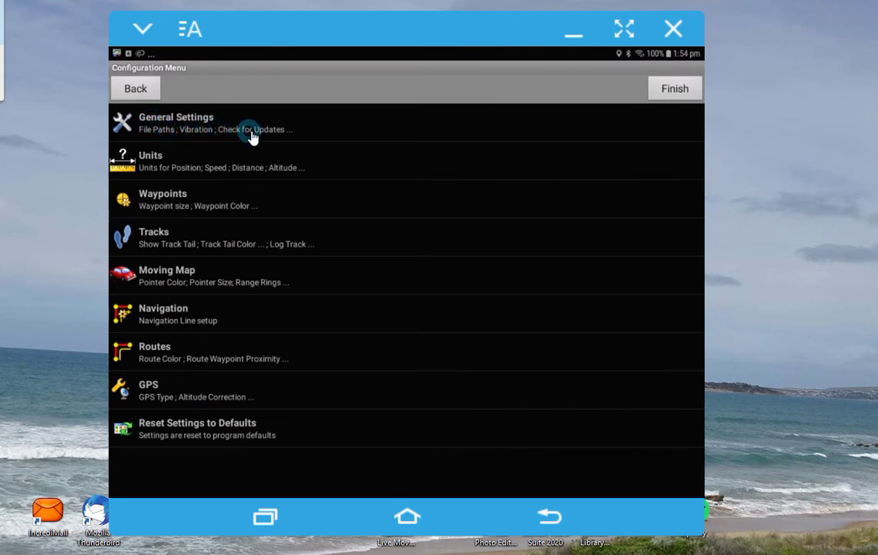
left_click(187, 128)
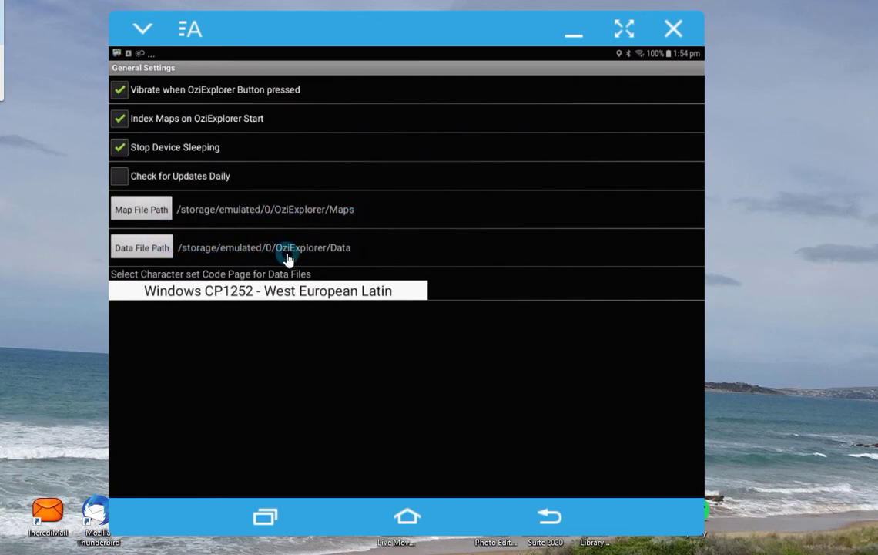
left_click(142, 213)
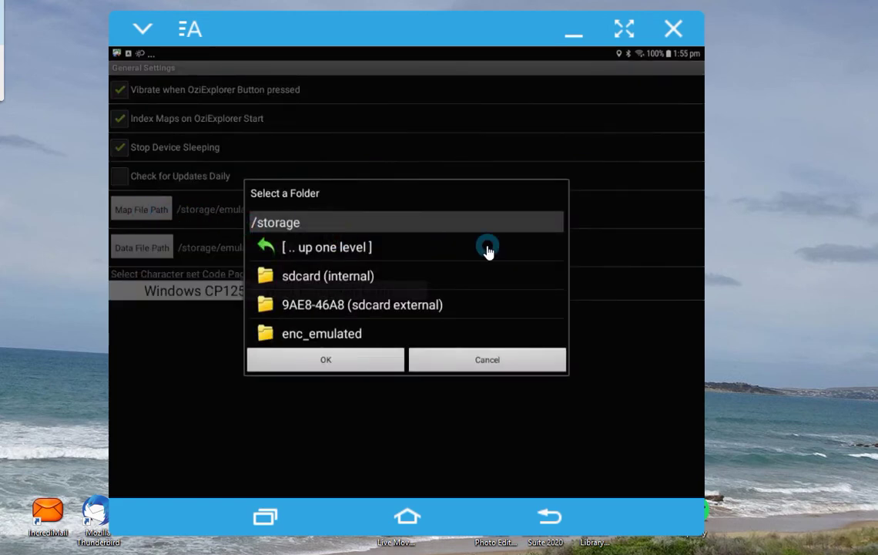
Step: Set the Map File Path to /storage/9AE8-46A8/Maps on the external SD card
left_click(341, 306)
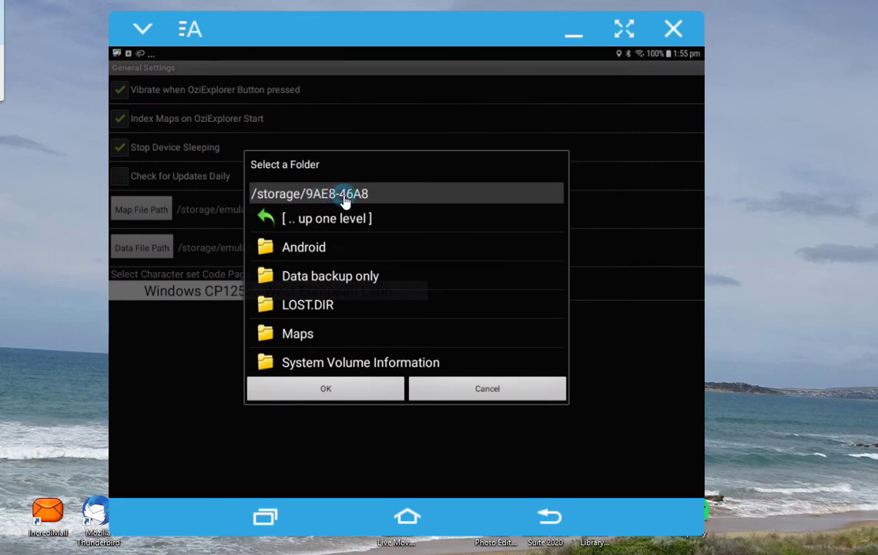
left_click(327, 218)
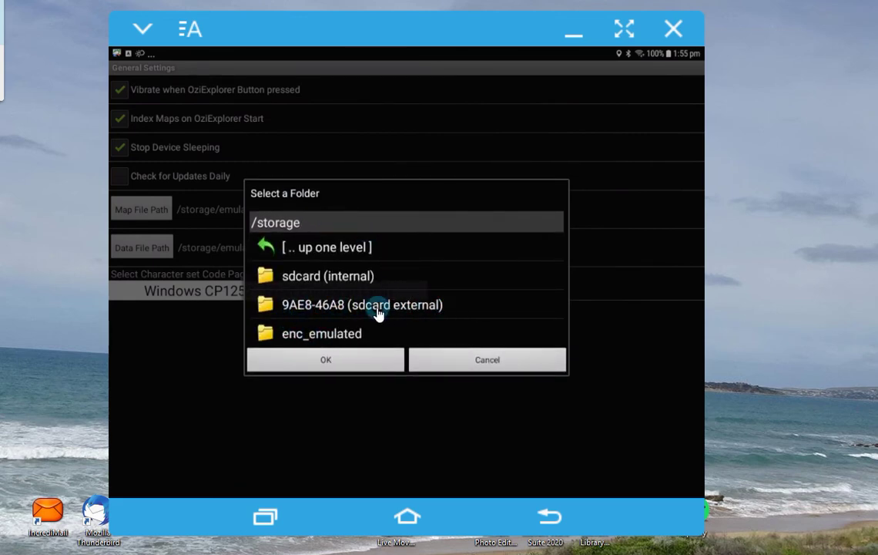
left_click(327, 310)
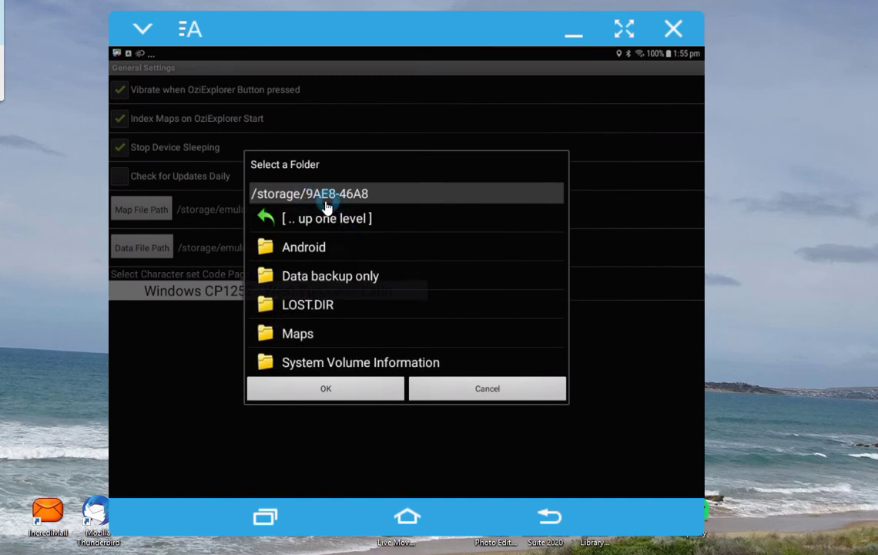
left_click(298, 336)
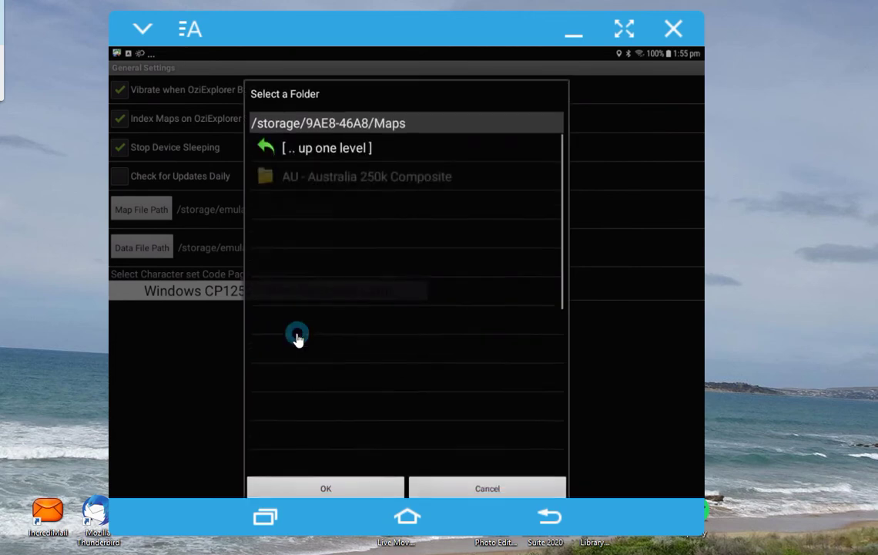
left_click(327, 479)
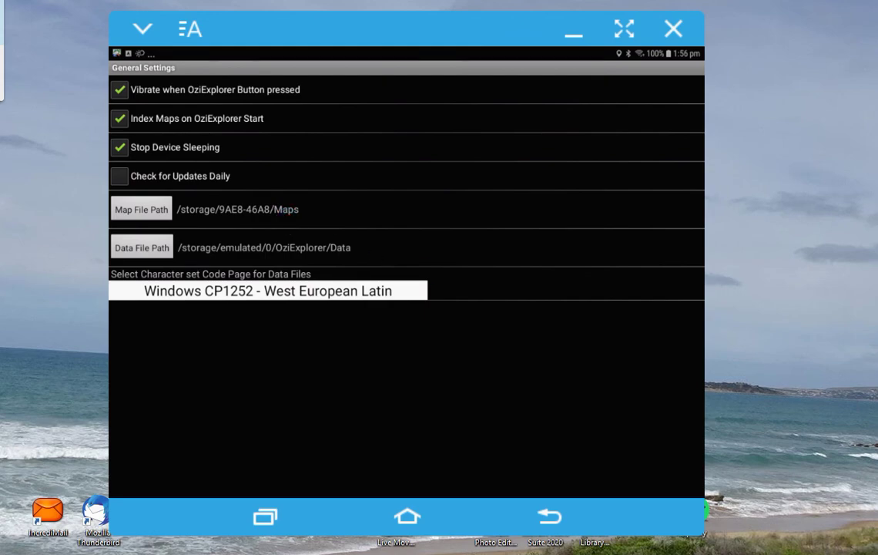
left_click(550, 516)
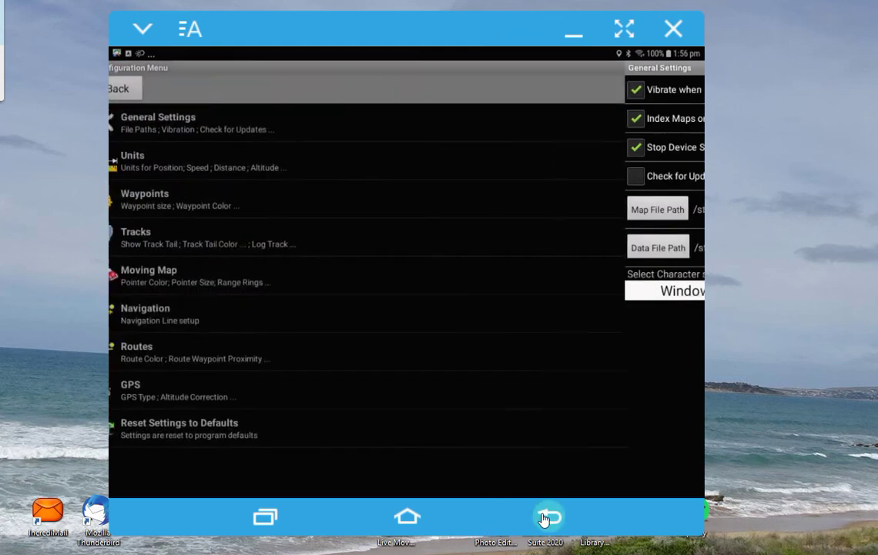
Step: Finish configuring, check the map file list, and quit OziExplorer after confirming the exit prompt
left_click(676, 91)
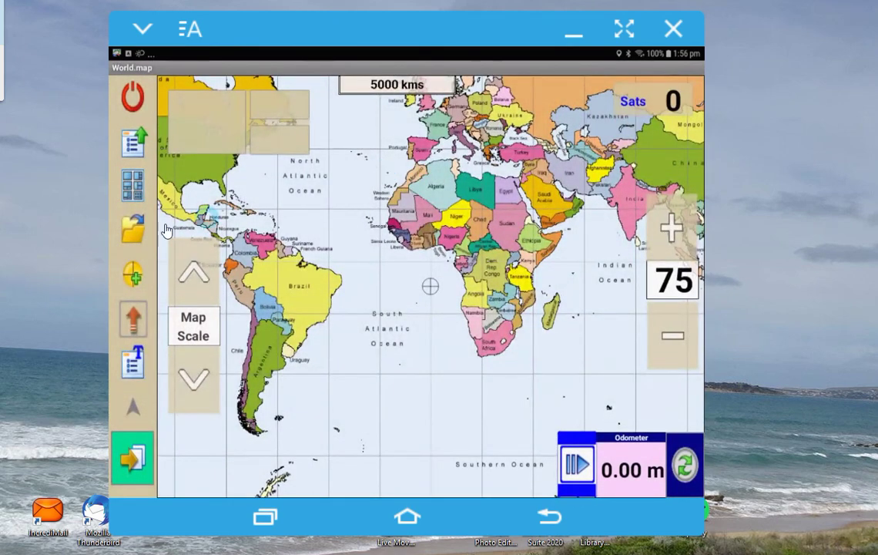
left_click(131, 234)
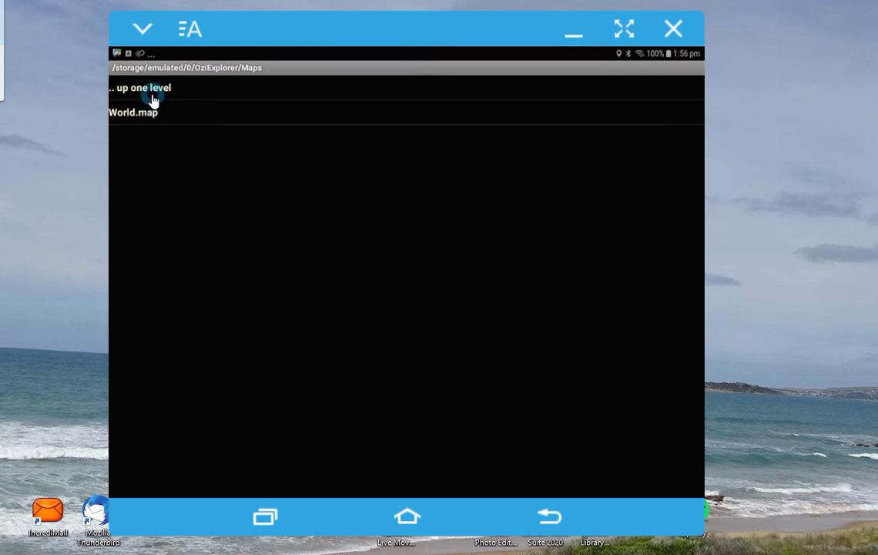
left_click(549, 517)
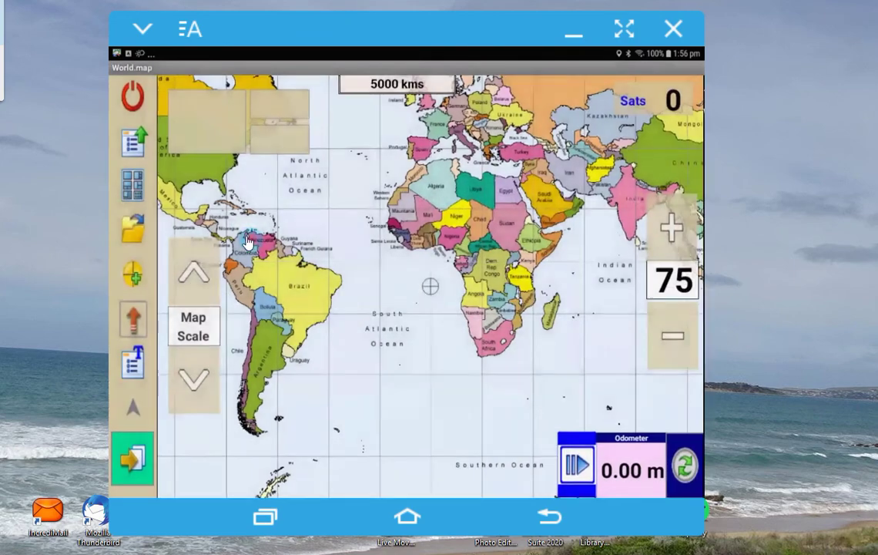
left_click(131, 98)
left_click(361, 295)
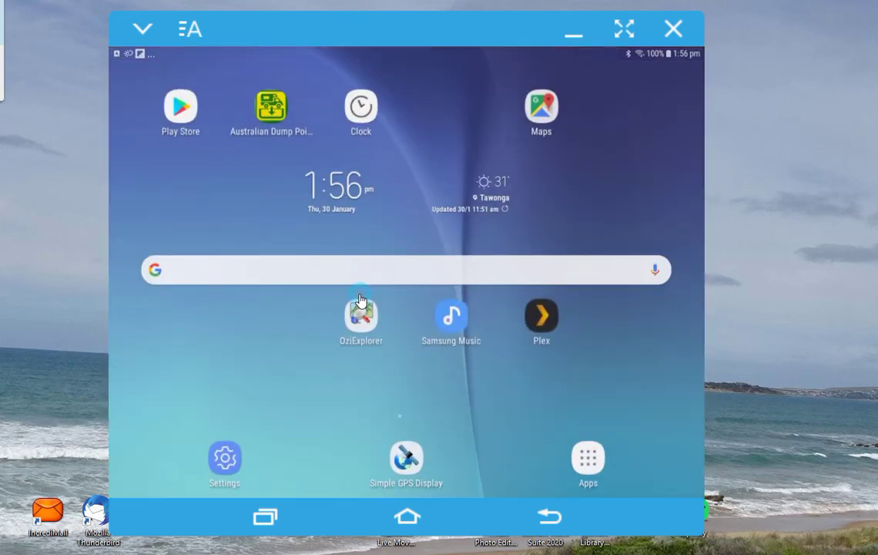
Step: Relaunch OziExplorer, load Great Desert Tracks - North East.map from Desert Tracks 2007, zoom to 50
left_click(359, 325)
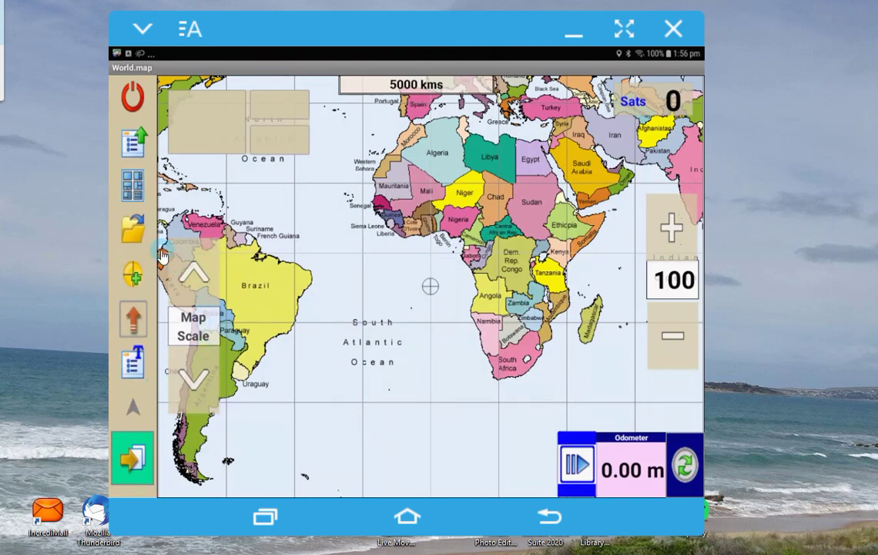
left_click(131, 231)
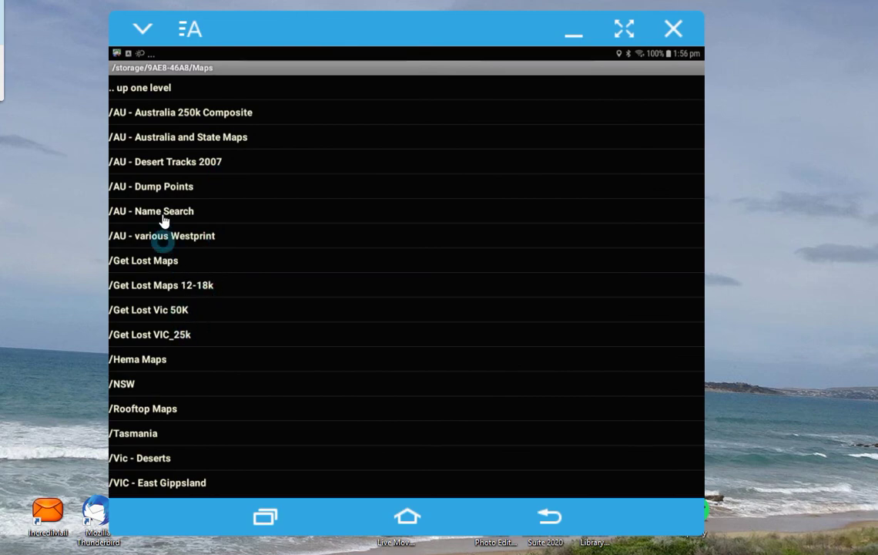
left_click(166, 164)
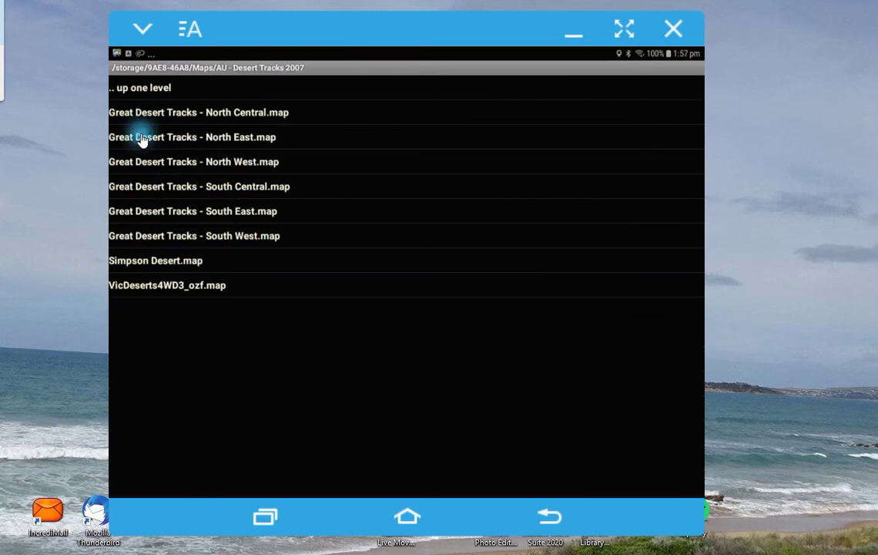
left_click(143, 137)
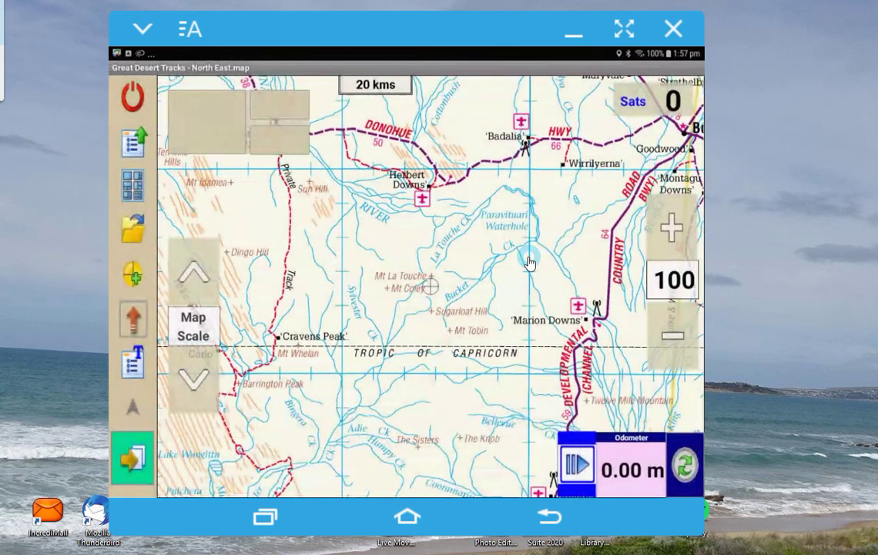
left_click(477, 330)
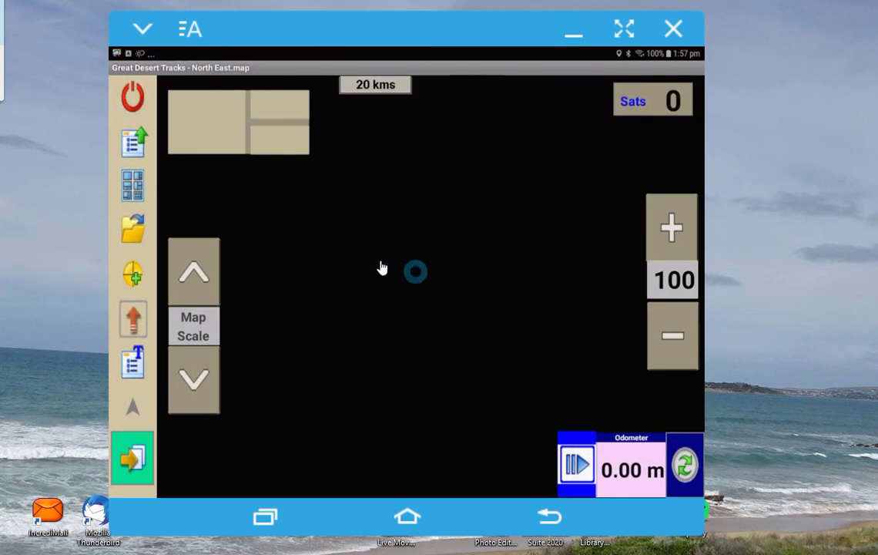
left_click(675, 337)
left_click(674, 336)
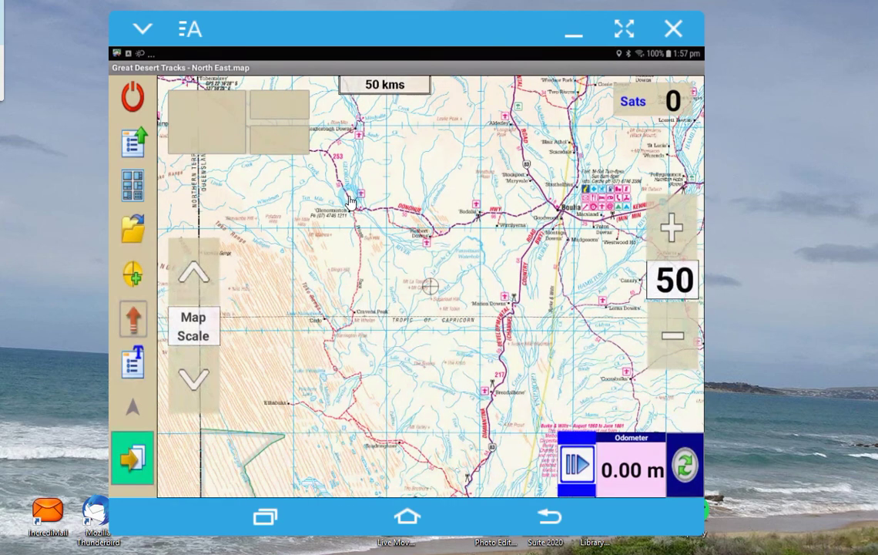
Step: Reopen General Settings to confirm Map File Path is still /storage/9AE8-46A8/Maps
left_click(133, 141)
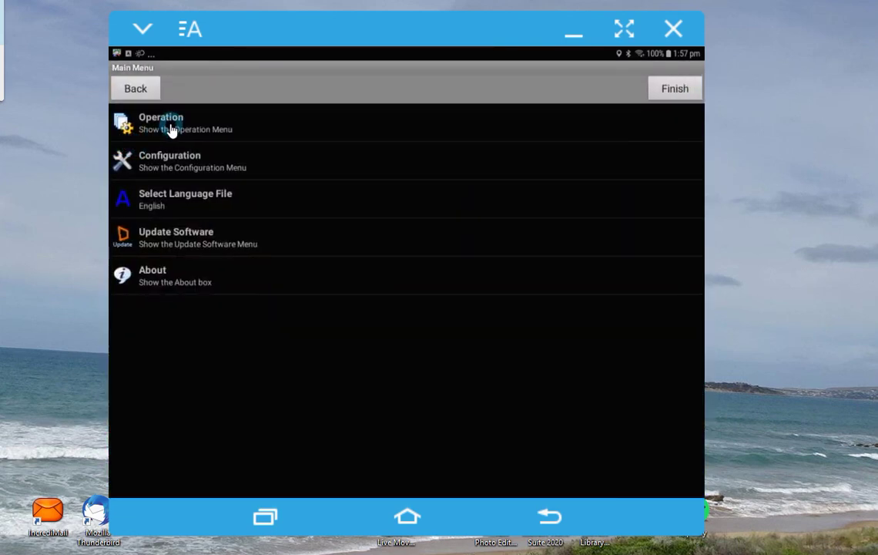
left_click(167, 164)
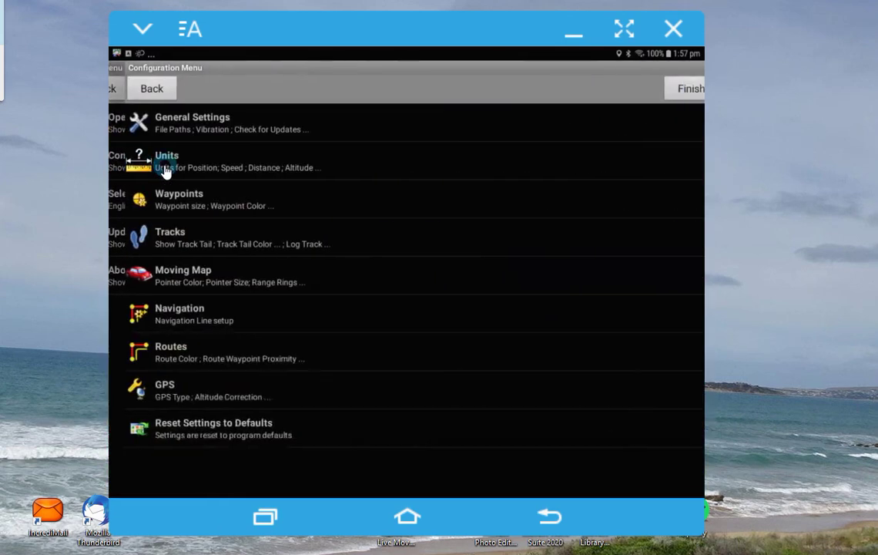
left_click(181, 118)
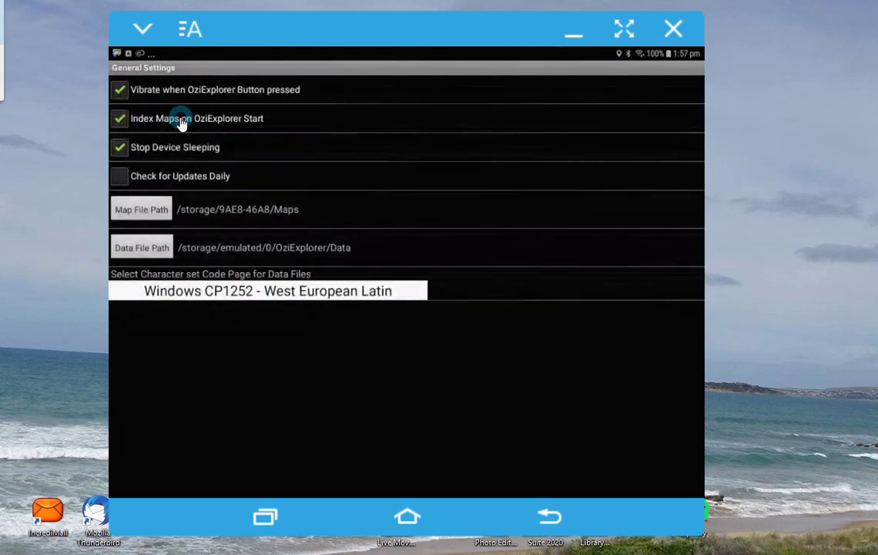
left_click(150, 210)
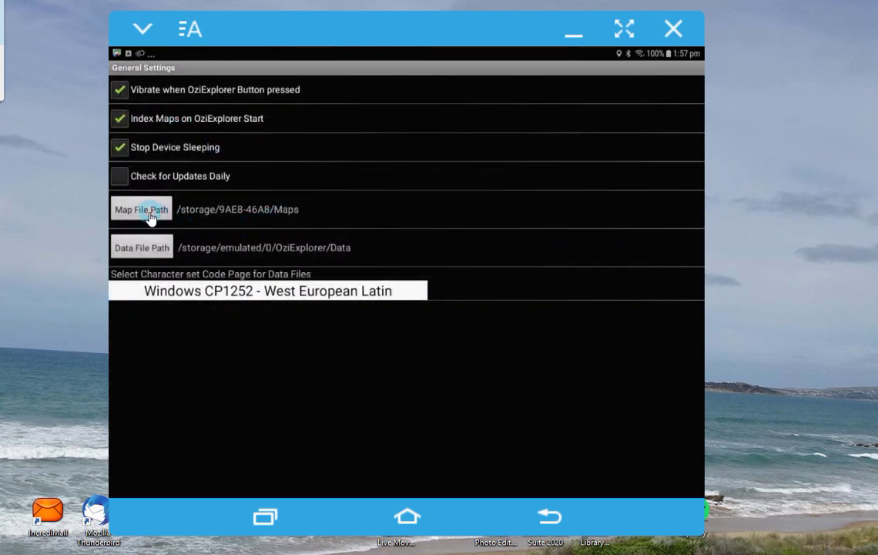